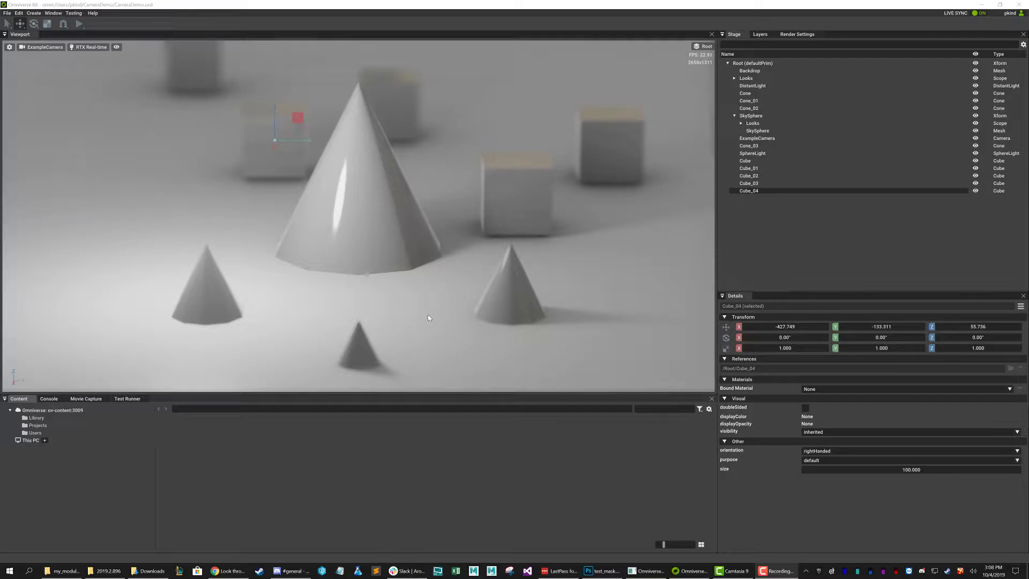
Create a new camera in the stage and look through it in the viewport
left_click(782, 138)
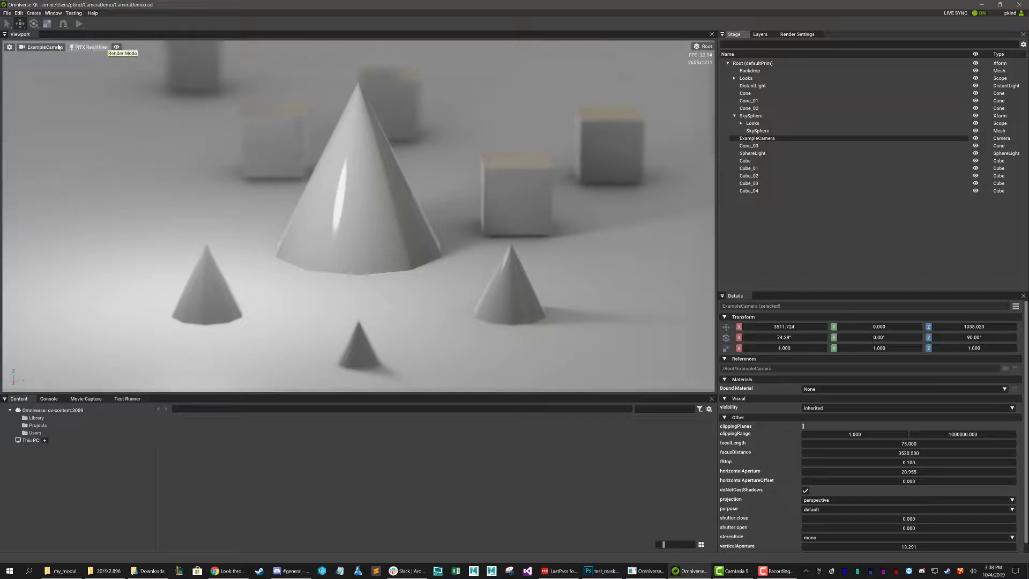
left_click(36, 14)
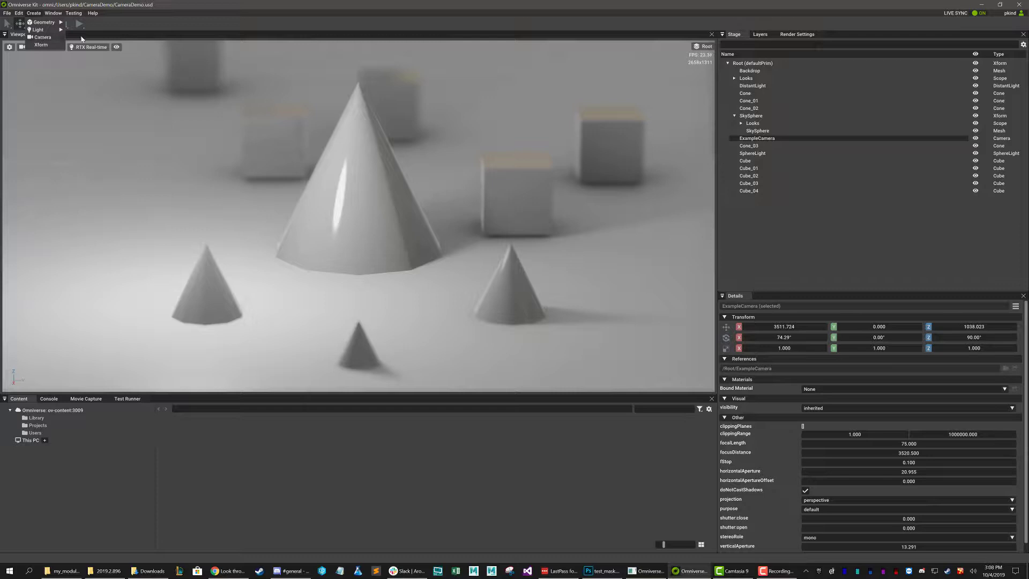
left_click(38, 38)
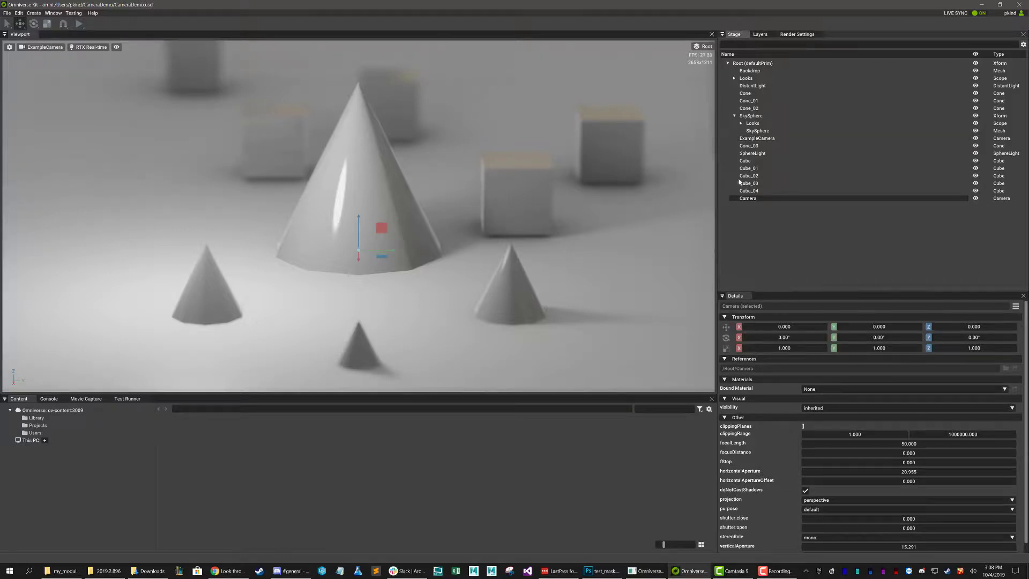
left_click(37, 48)
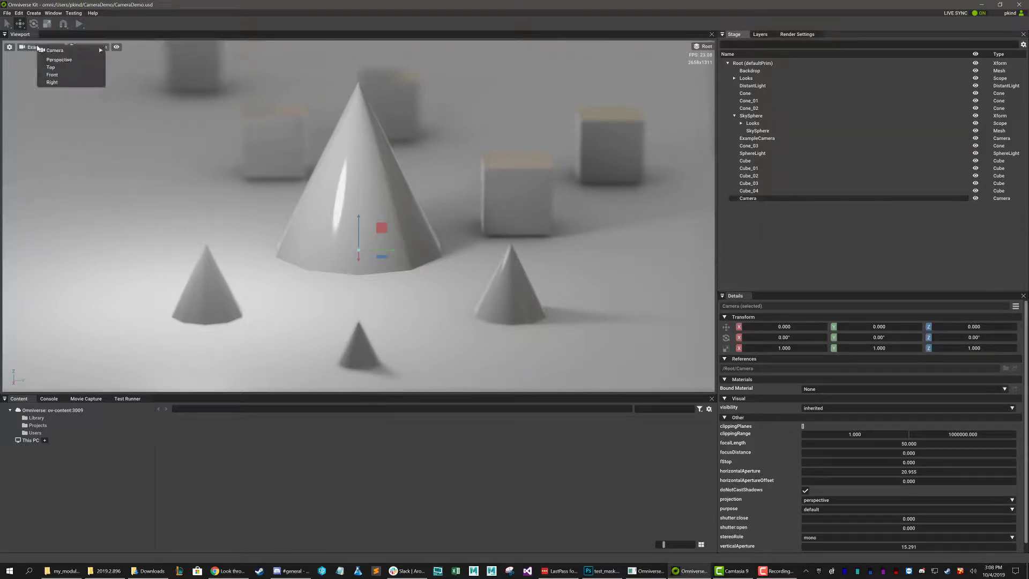
mouse_move(56, 54)
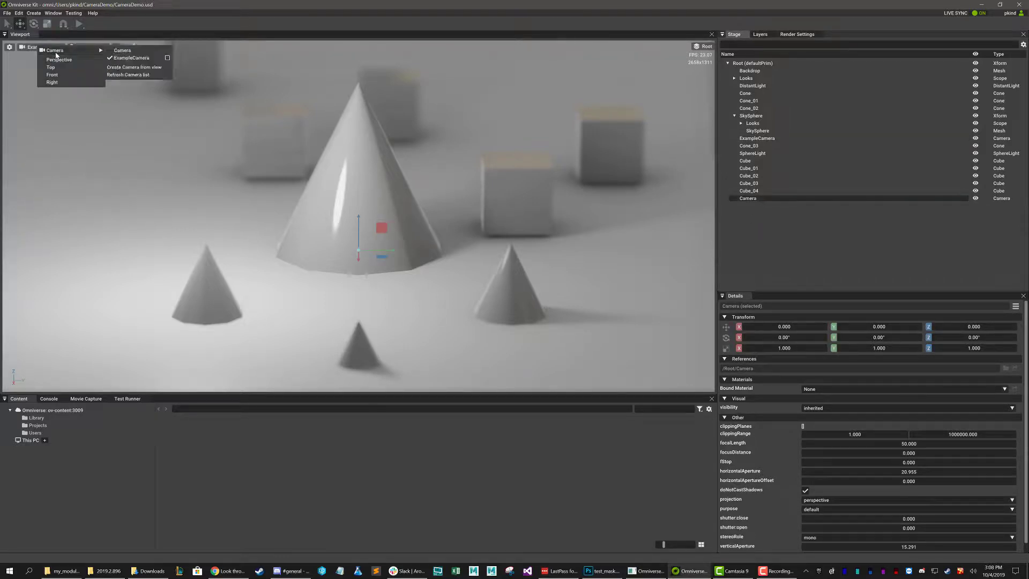
left_click(122, 50)
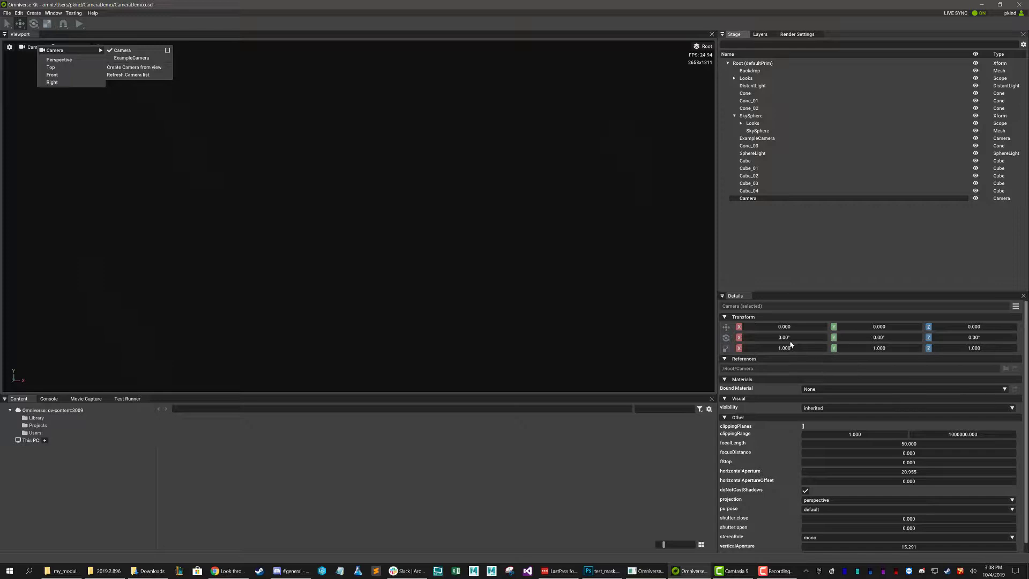
Delete the newly created camera from the stage
left_click(760, 224)
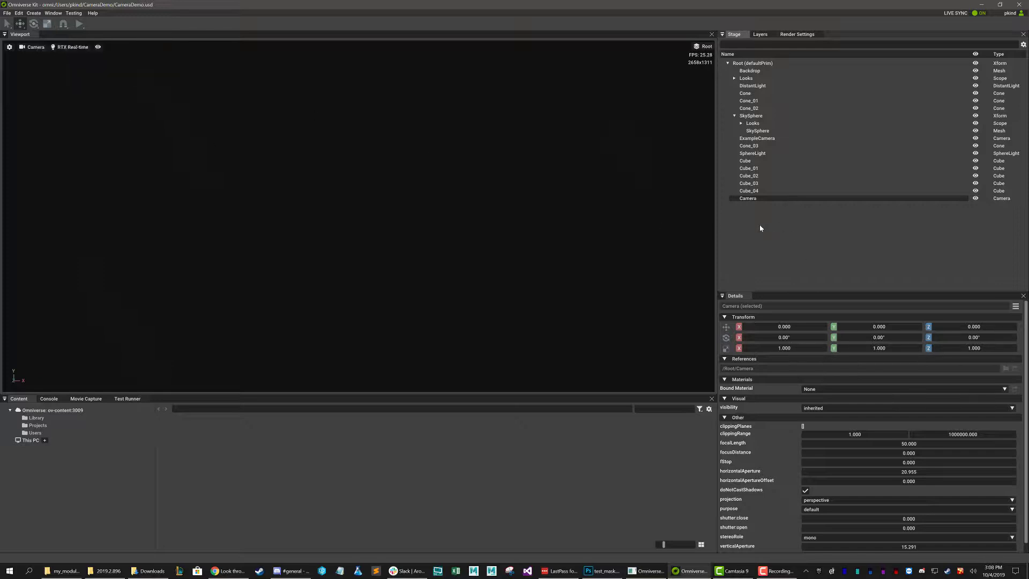
left_click(757, 202)
key("Delete")
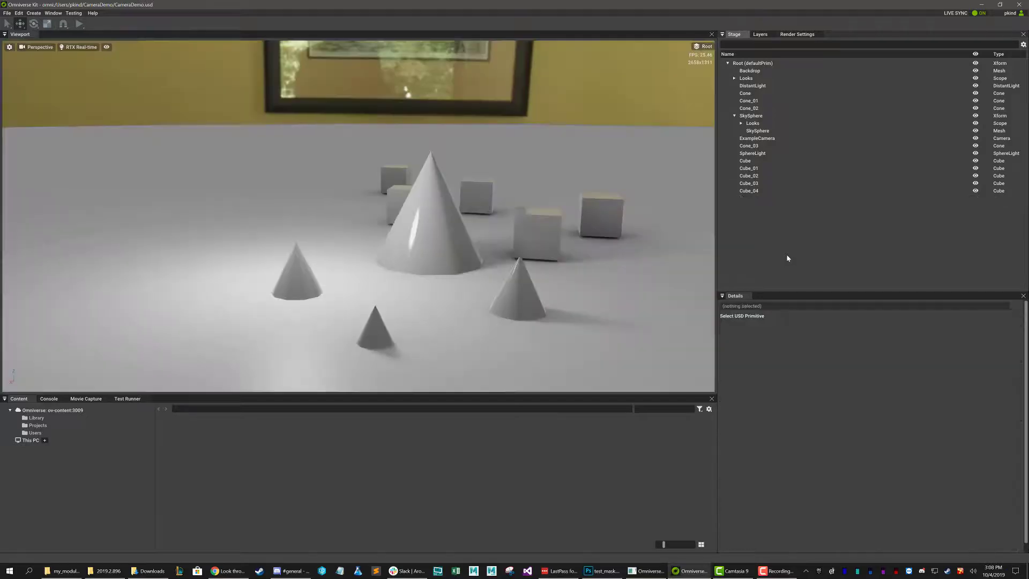
Switch the viewport from the Perspective view to ExampleCamera
left_click(38, 48)
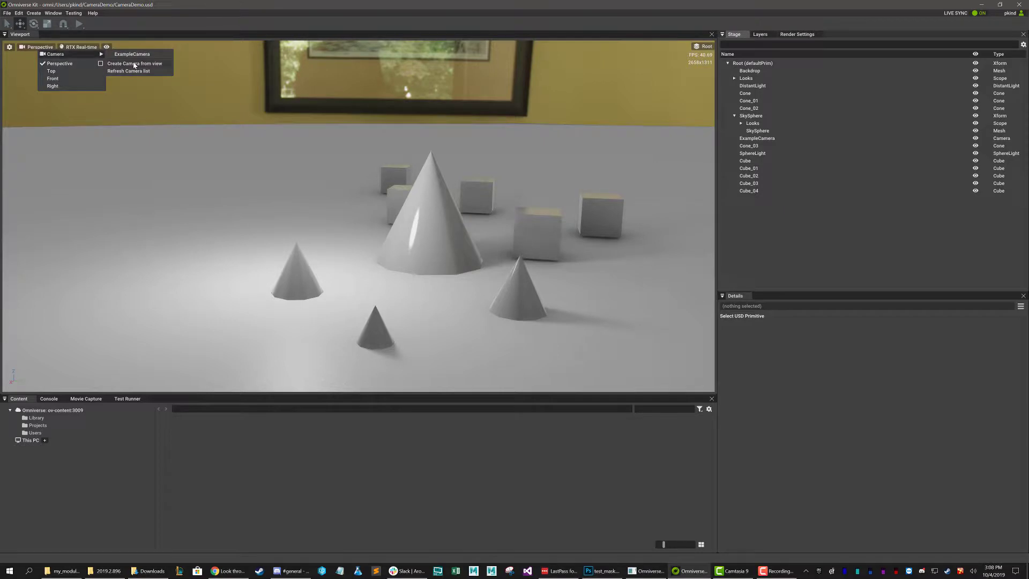
left_click(133, 54)
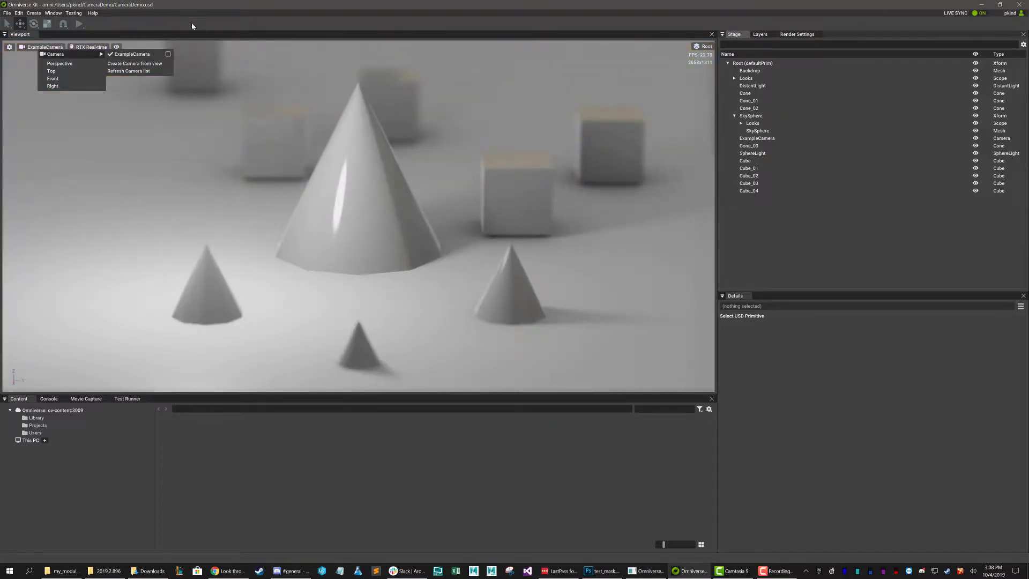
left_click(188, 40)
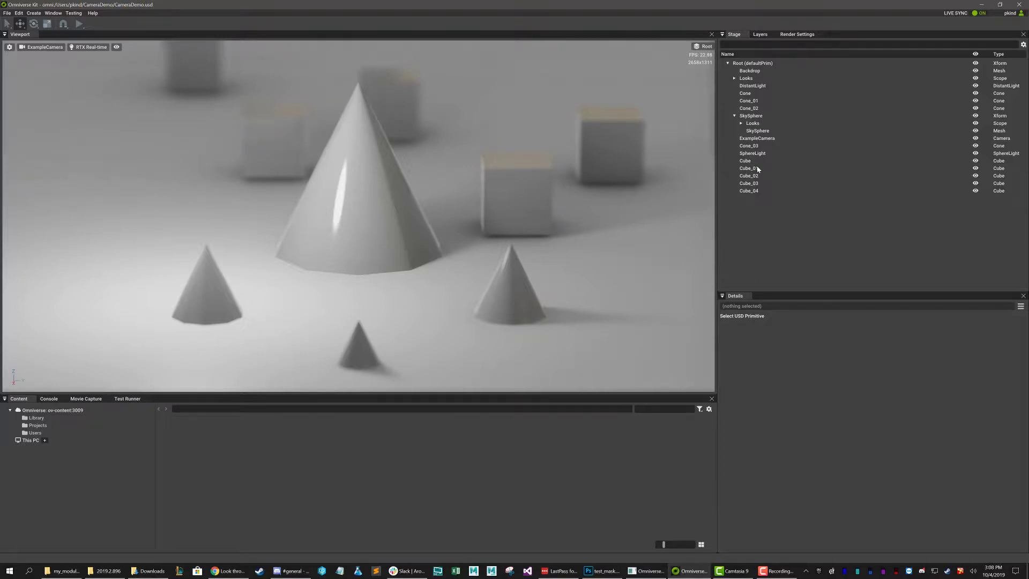
Select ExampleCamera in the stage and check which projection types it offers, without changing the projection
left_click(752, 138)
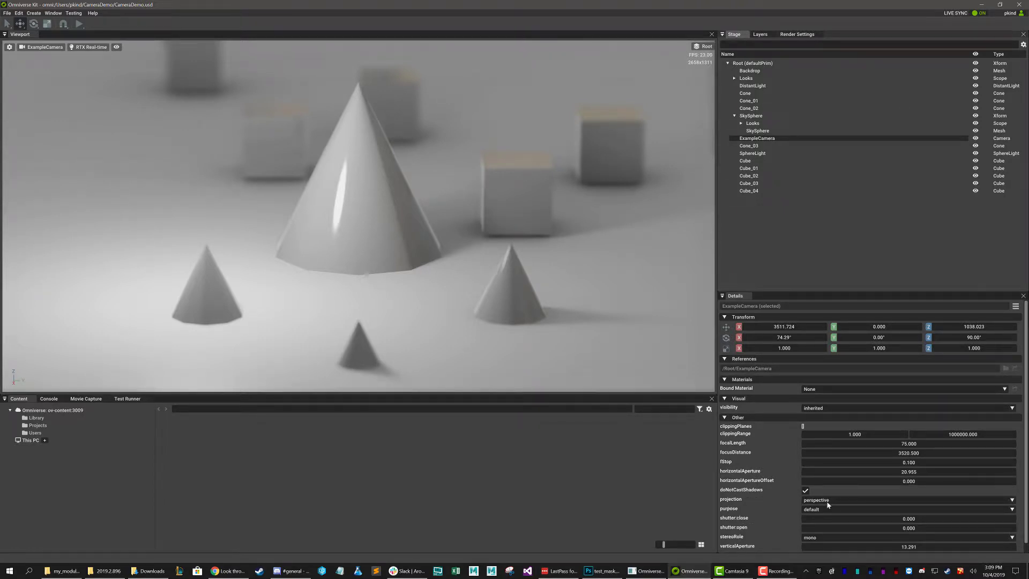
left_click(817, 500)
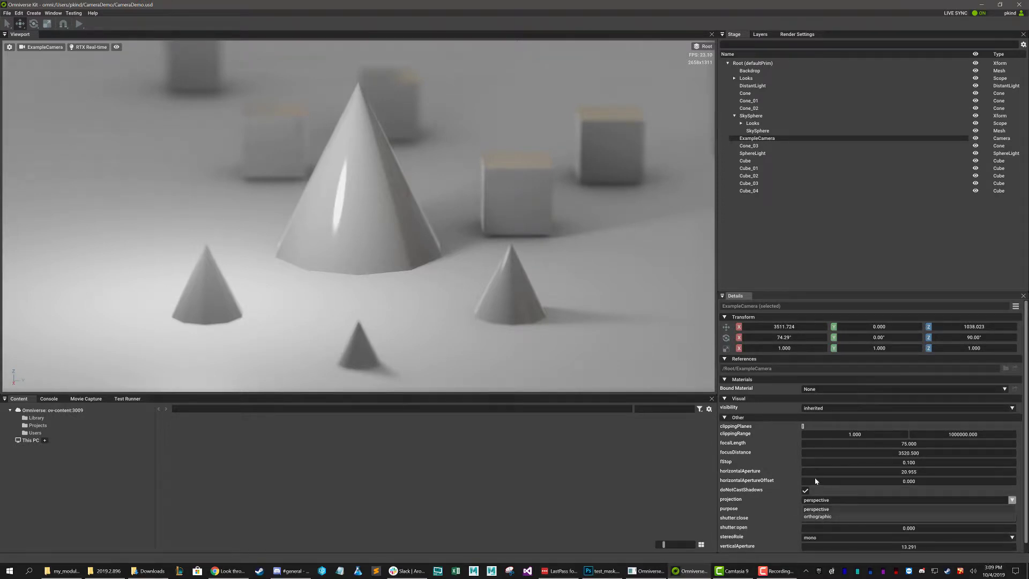
left_click(820, 490)
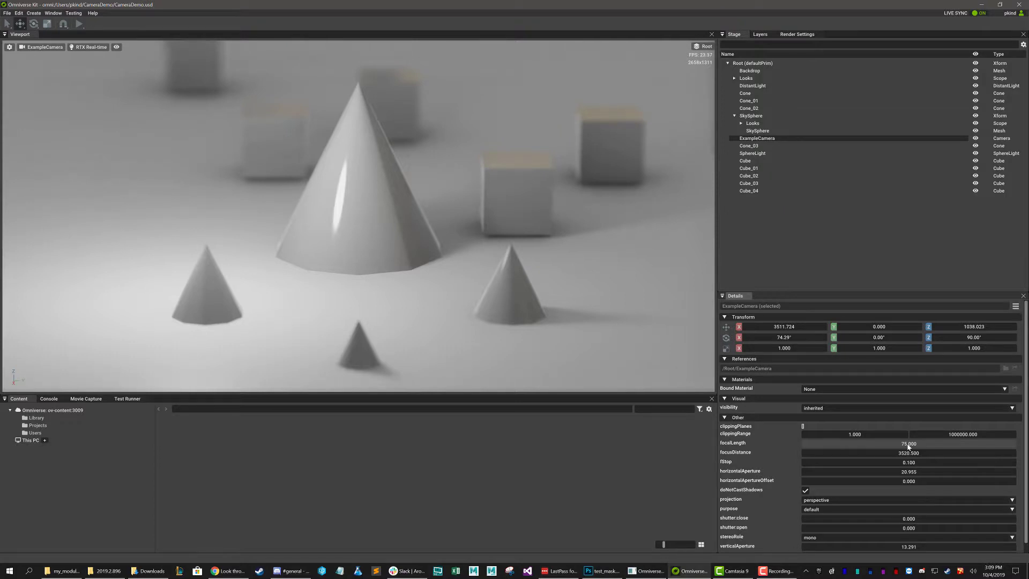
Try focal lengths of 50, 8 and 100 on ExampleCamera to compare the framing
double_click(907, 444)
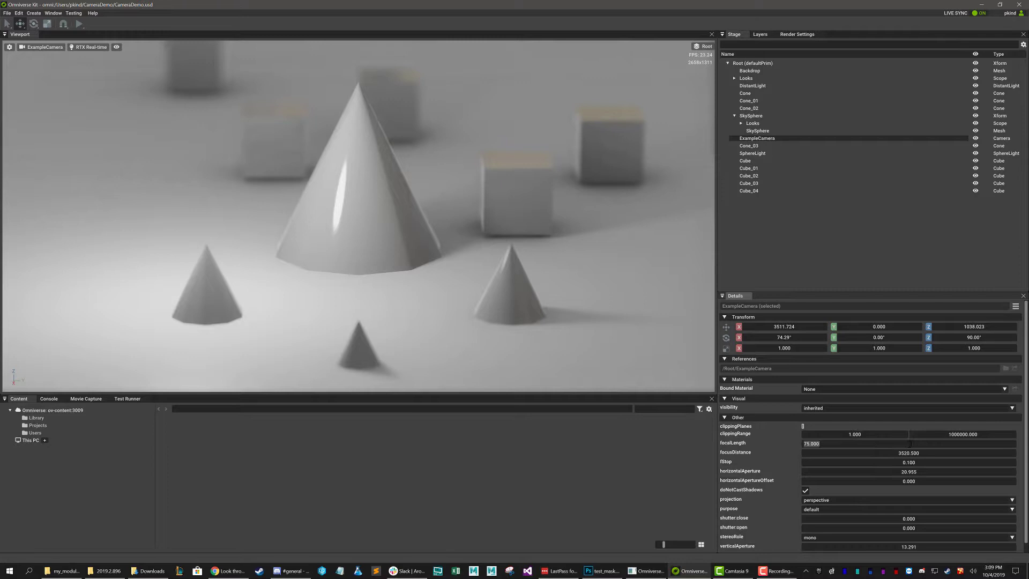
type("50")
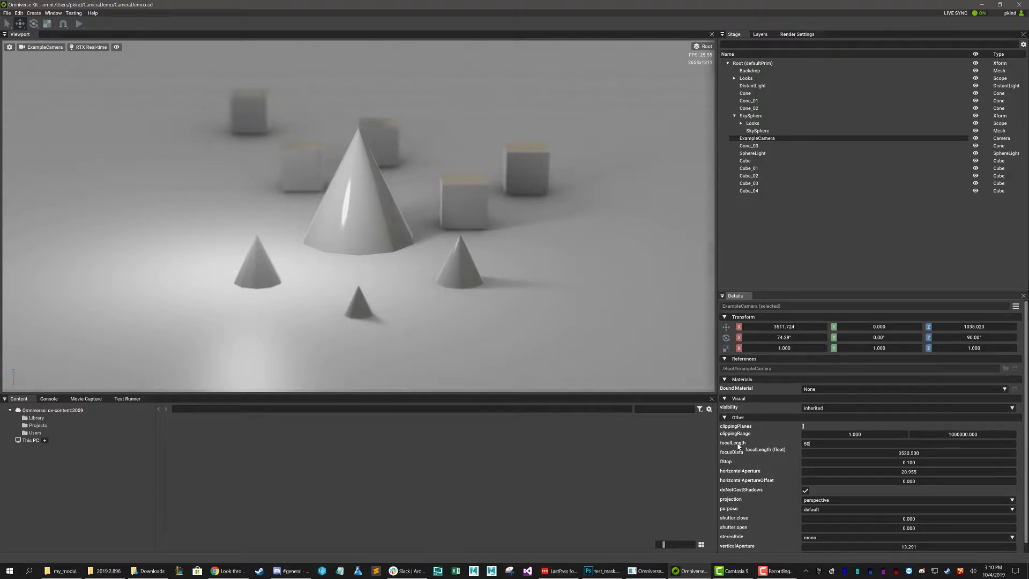
double_click(811, 443)
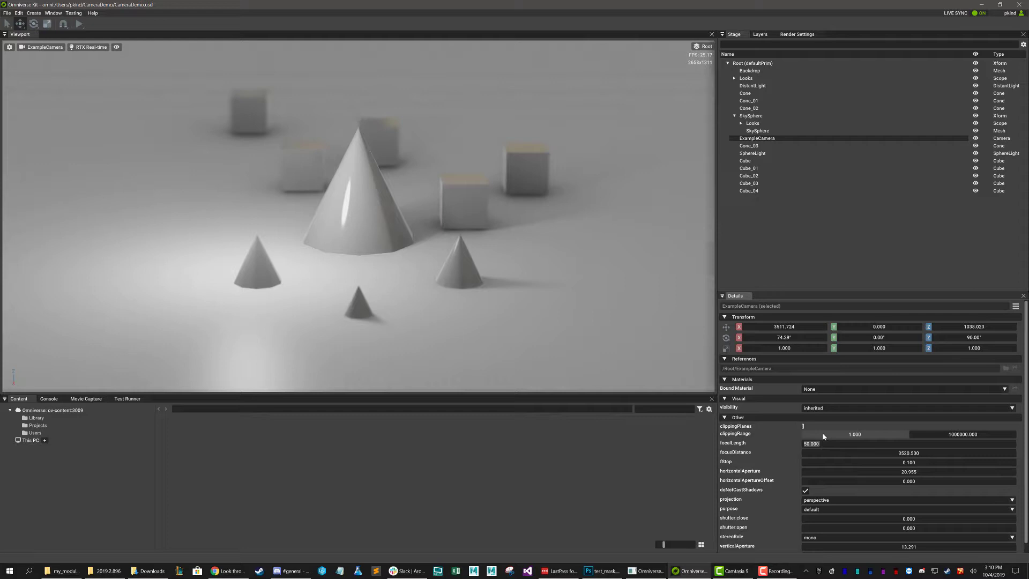
type("8")
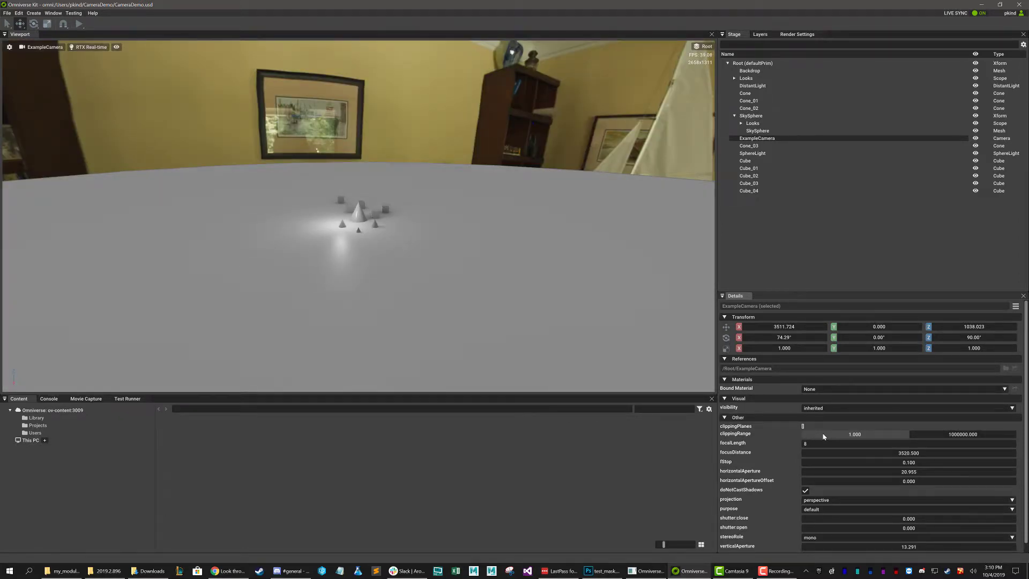
type("100")
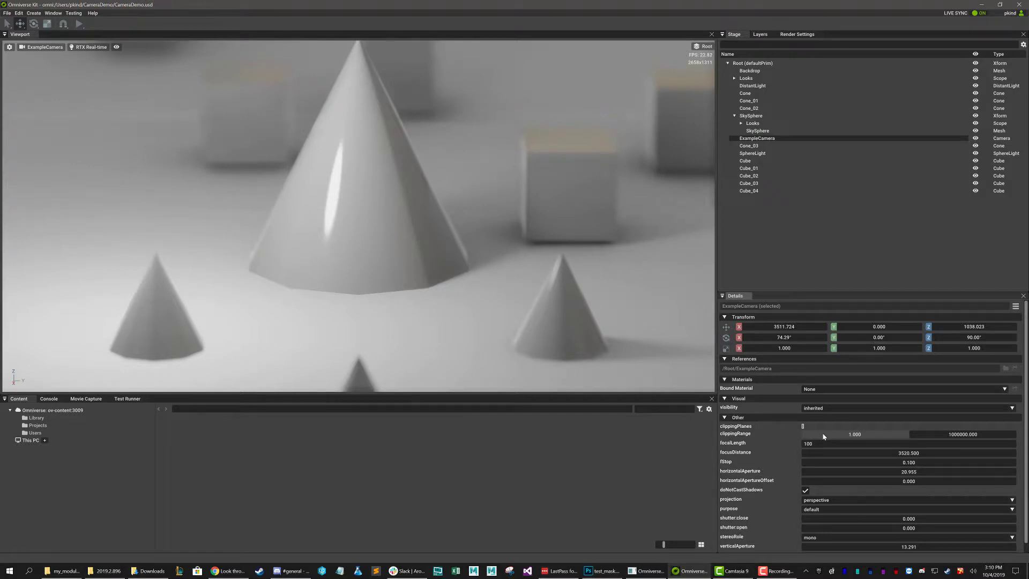
Set ExampleCamera's focal length to 75
key("BackSpace")
key("BackSpace")
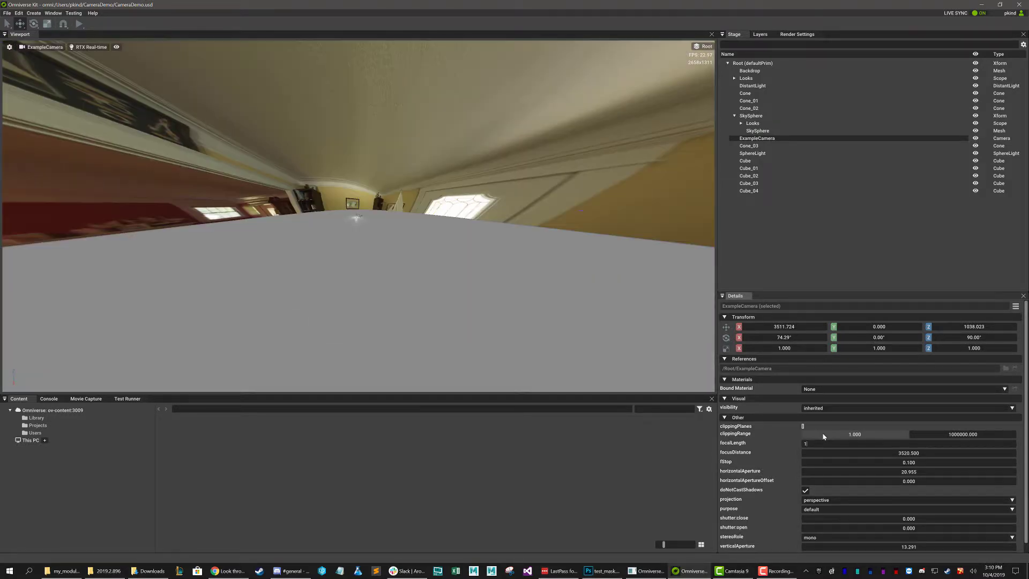
type("75")
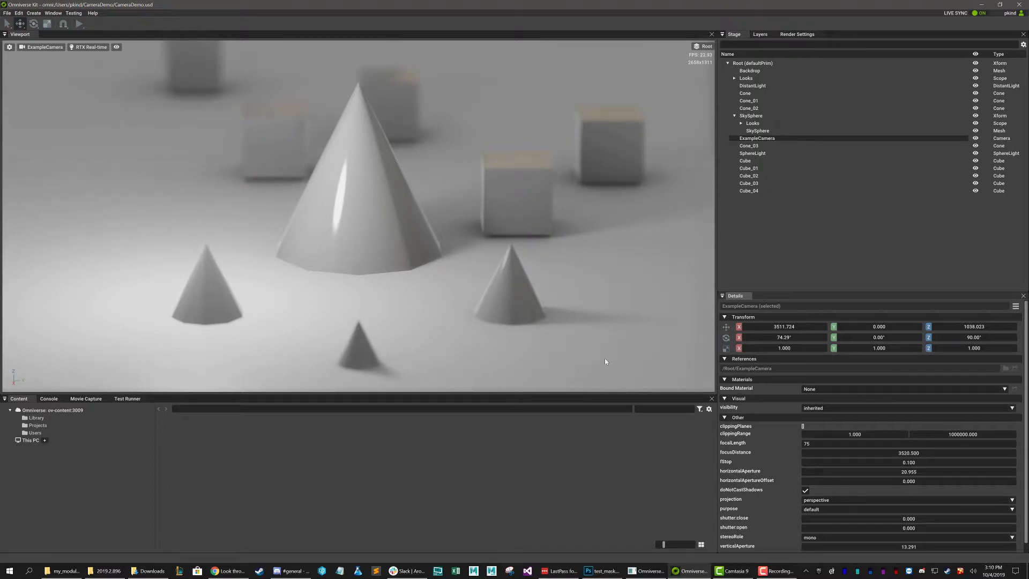
Vary ExampleCamera's focus distance nearer and farther, ending at 3624.3
left_click(897, 452)
left_click_drag(765, 457, 1, 459)
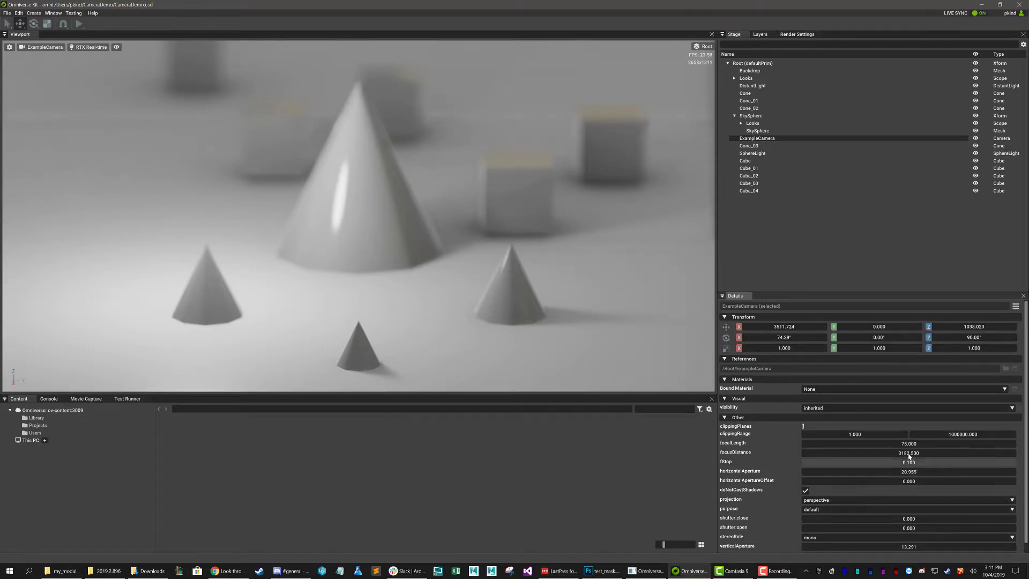
left_click_drag(1014, 454, 1028, 454)
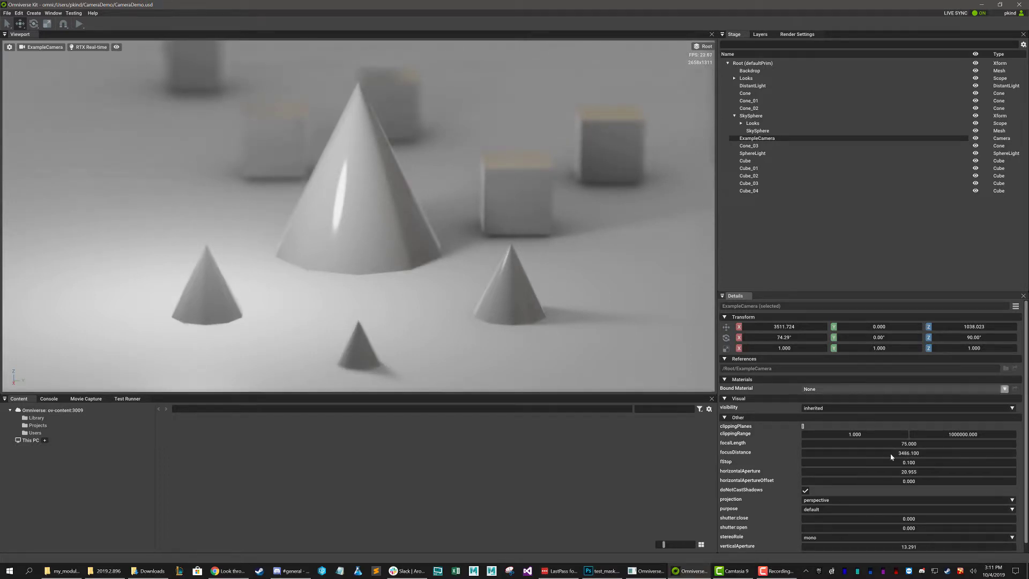
left_click_drag(892, 454, 914, 454)
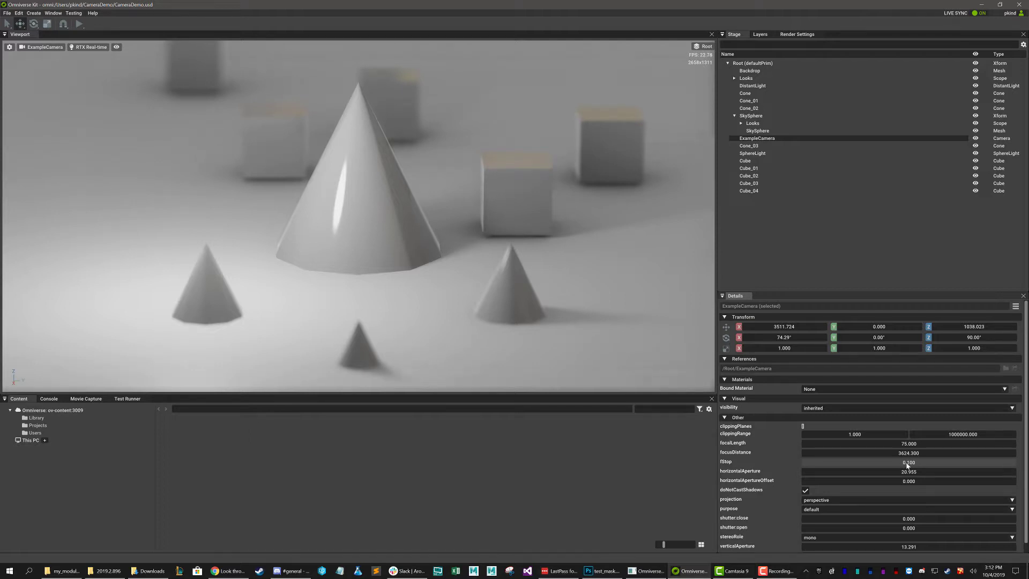
Set ExampleCamera's fStop to 1.2
double_click(903, 465)
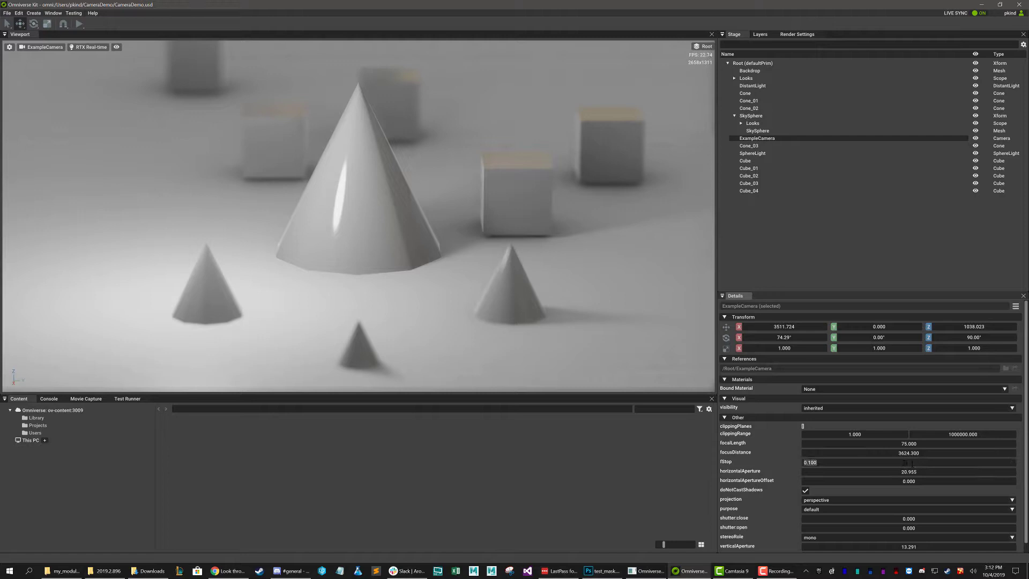
type("1.")
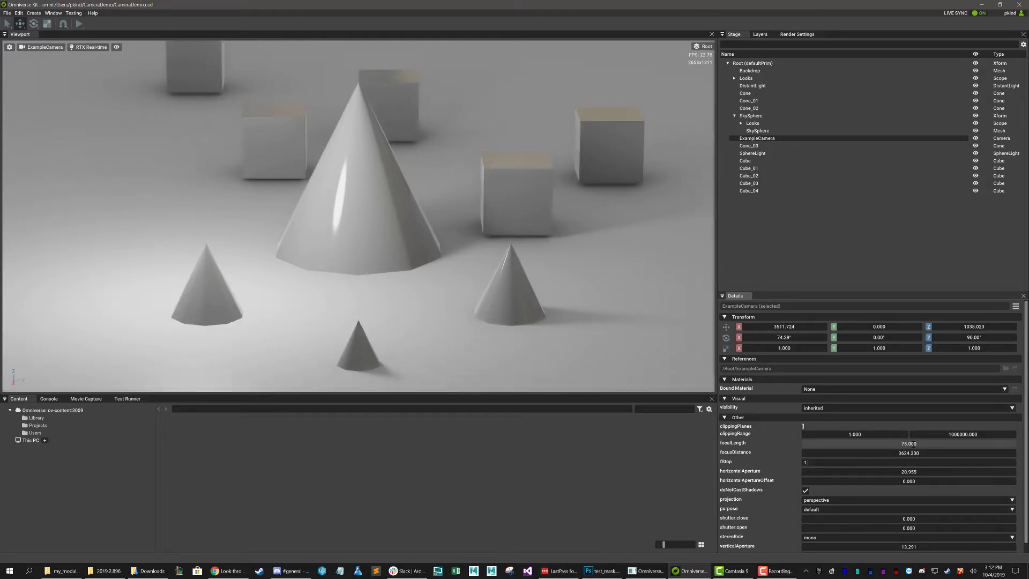
type("2")
key("Return")
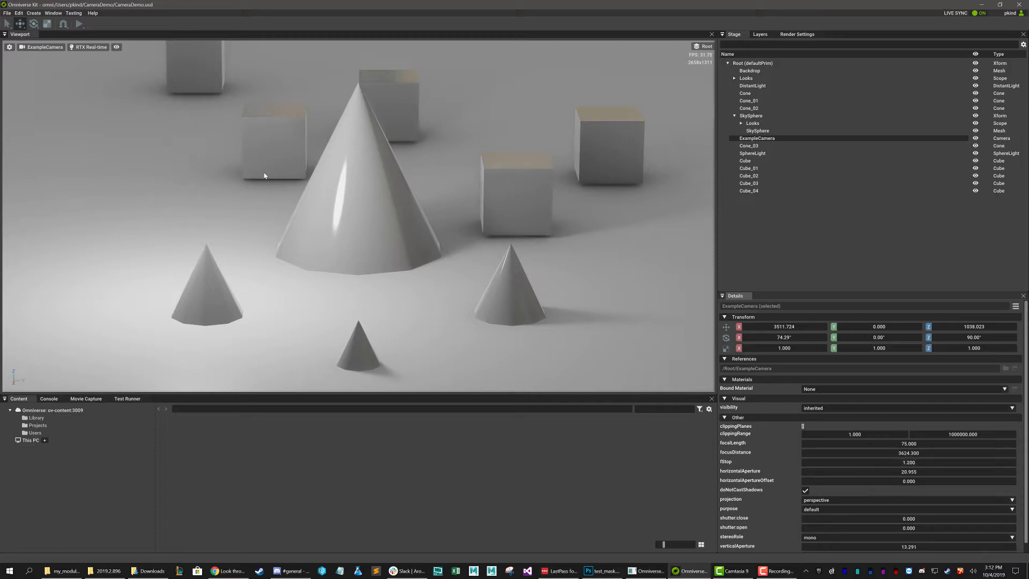
Raise the small front cone, Cone_02, and move it closer to the camera into the foreground below the large cone
left_click(359, 342)
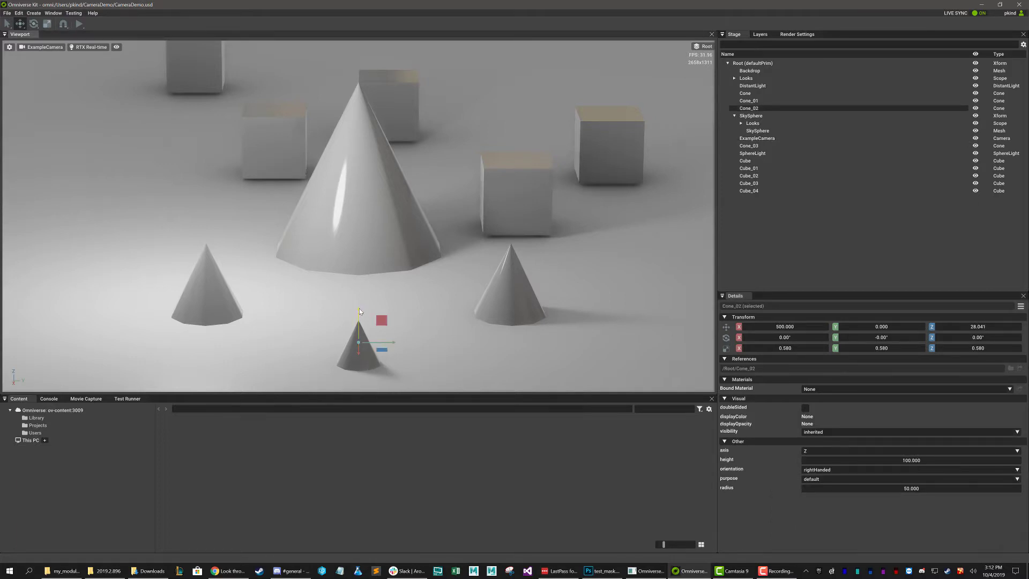
left_click_drag(359, 310, 362, 162)
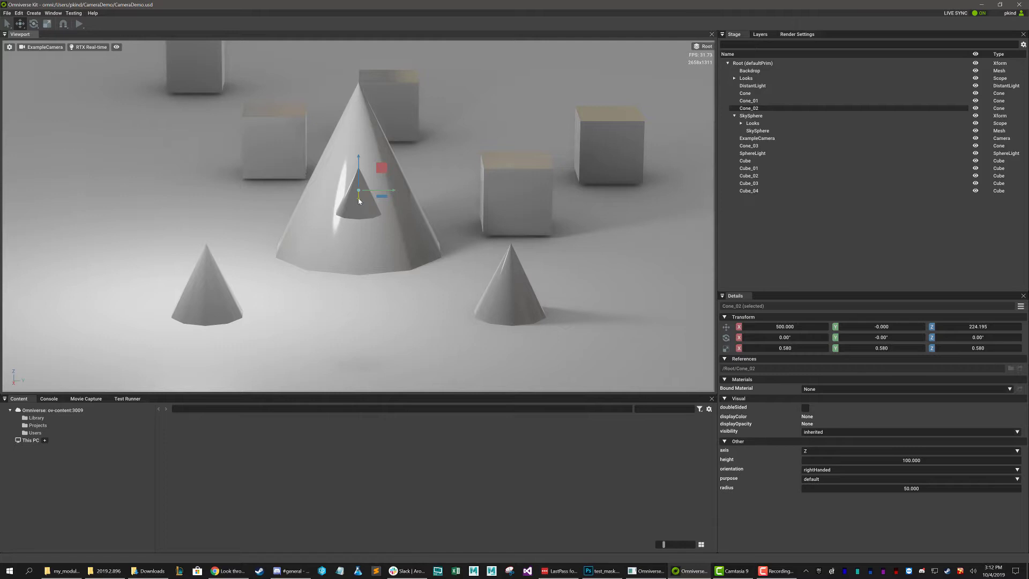
left_click_drag(357, 200, 381, 110)
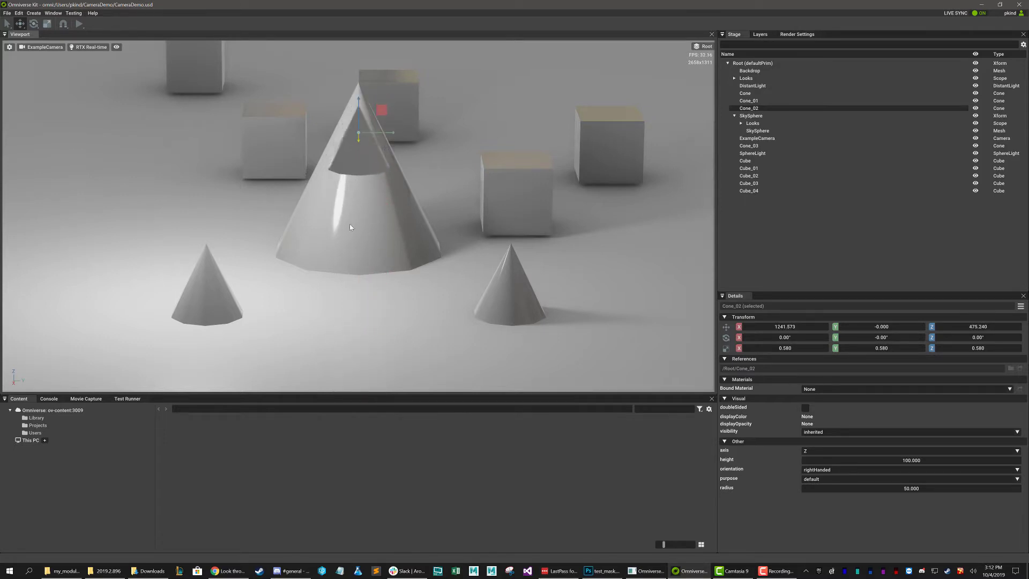
left_click_drag(350, 227, 358, 343)
Select ExampleCamera and adjust its fStop through 0.4 down to 0.2
left_click(757, 138)
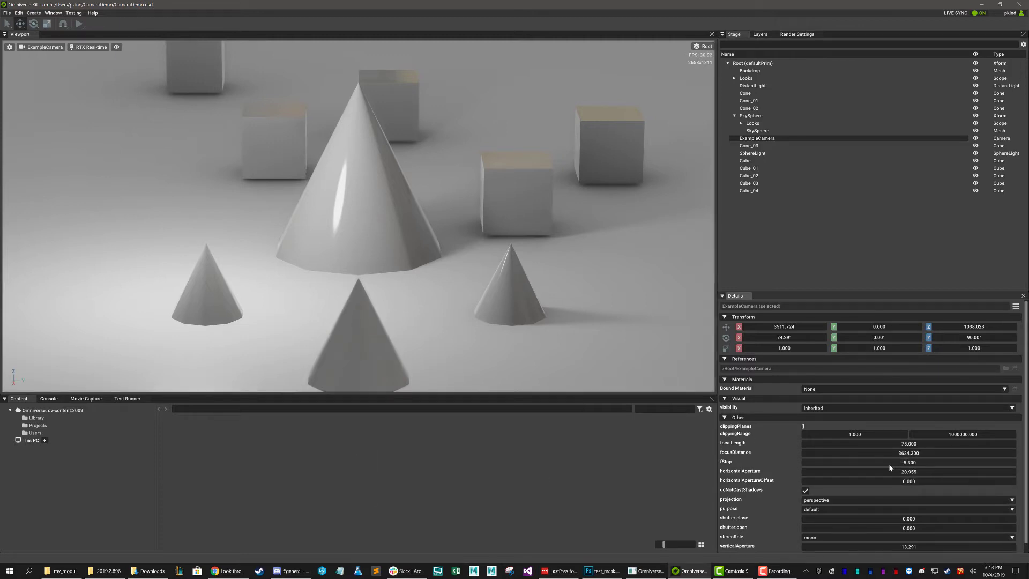
left_click_drag(888, 464, 911, 468)
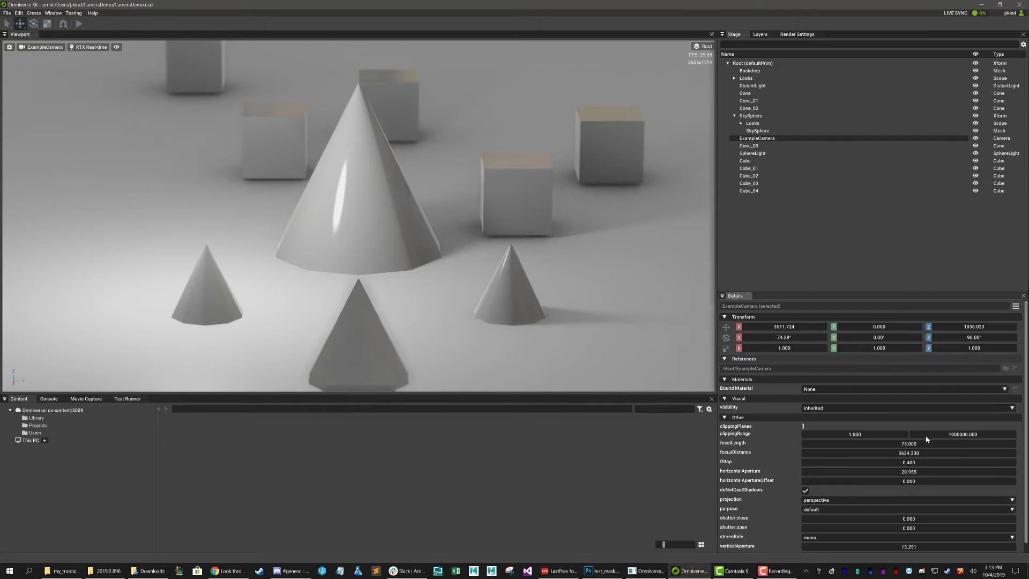
left_click_drag(806, 462, 711, 255)
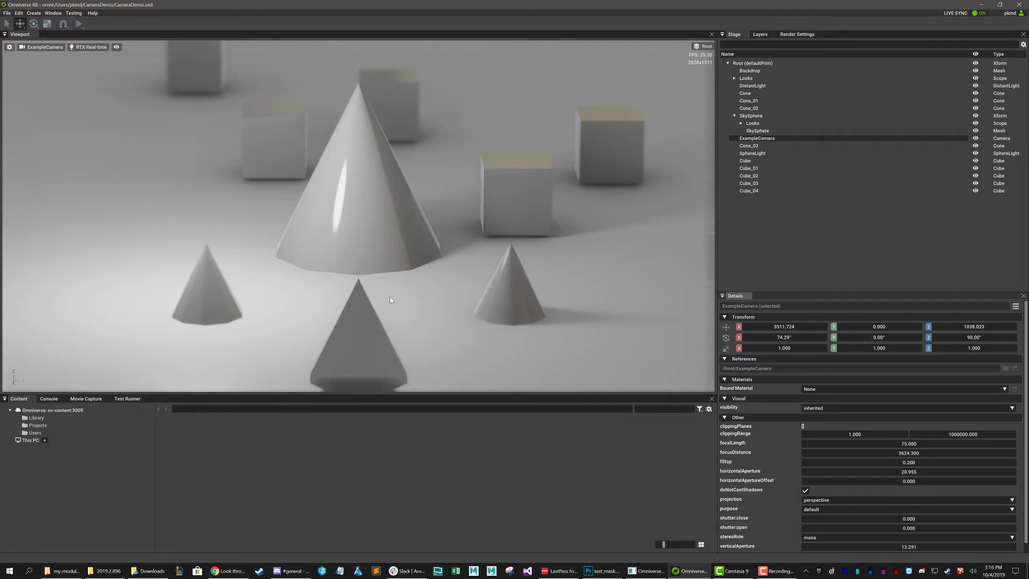
Enable Override Camera DOF in the render settings and vary the Subject Distance from 2885.3 to 3034.3
left_click(797, 35)
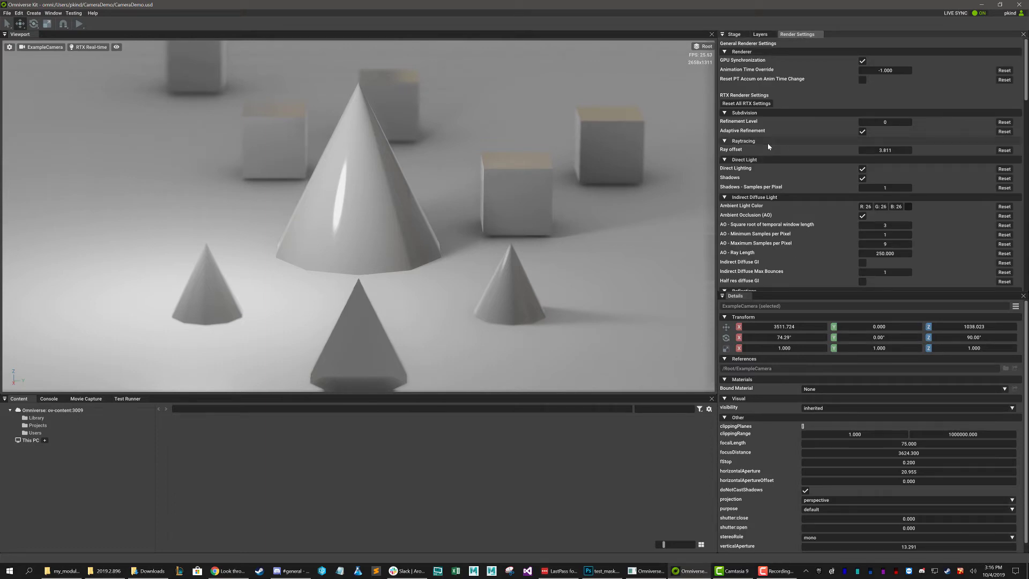
scroll(769, 146, "down", 5)
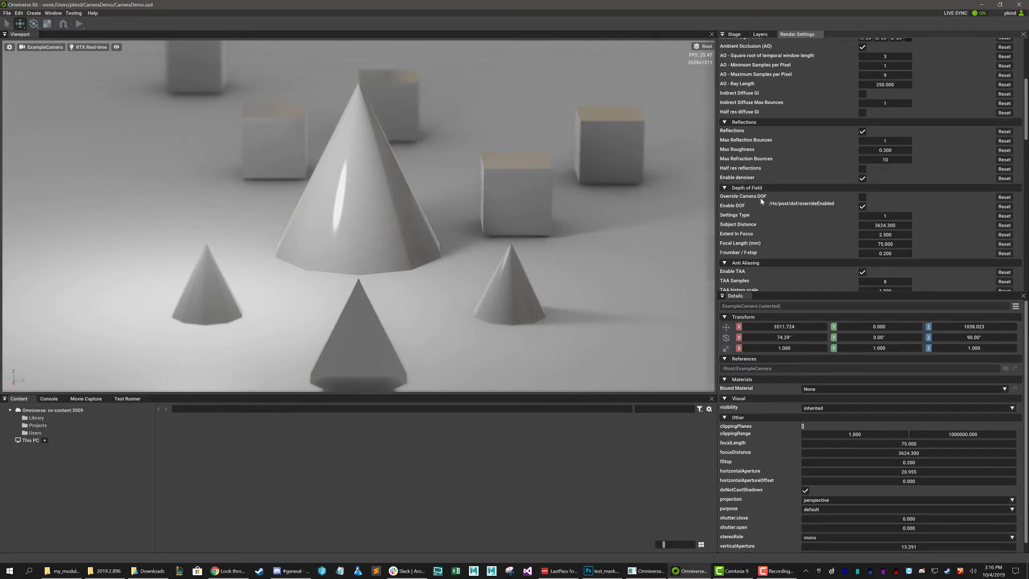
left_click(862, 198)
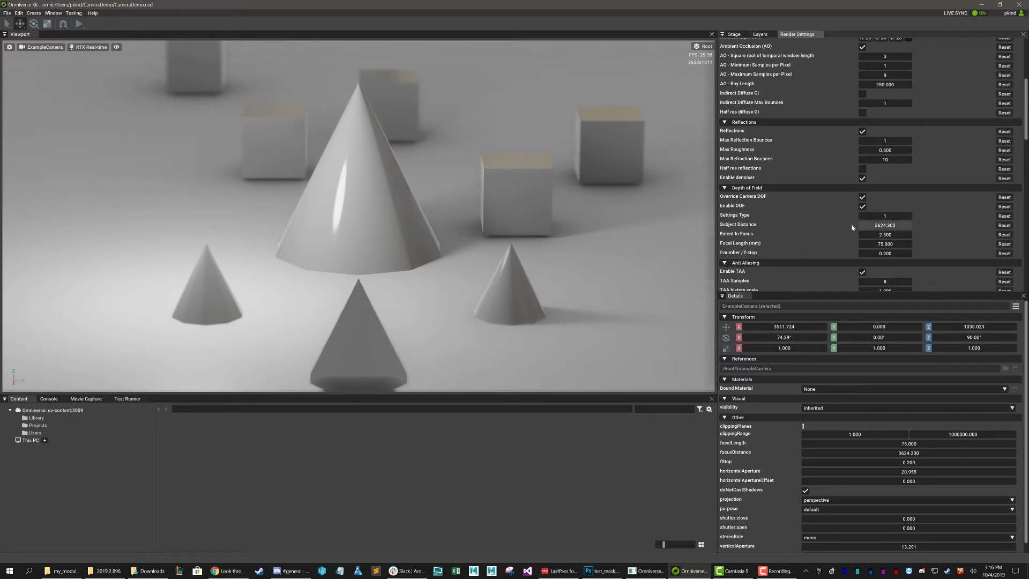
left_click_drag(879, 225, 815, 230)
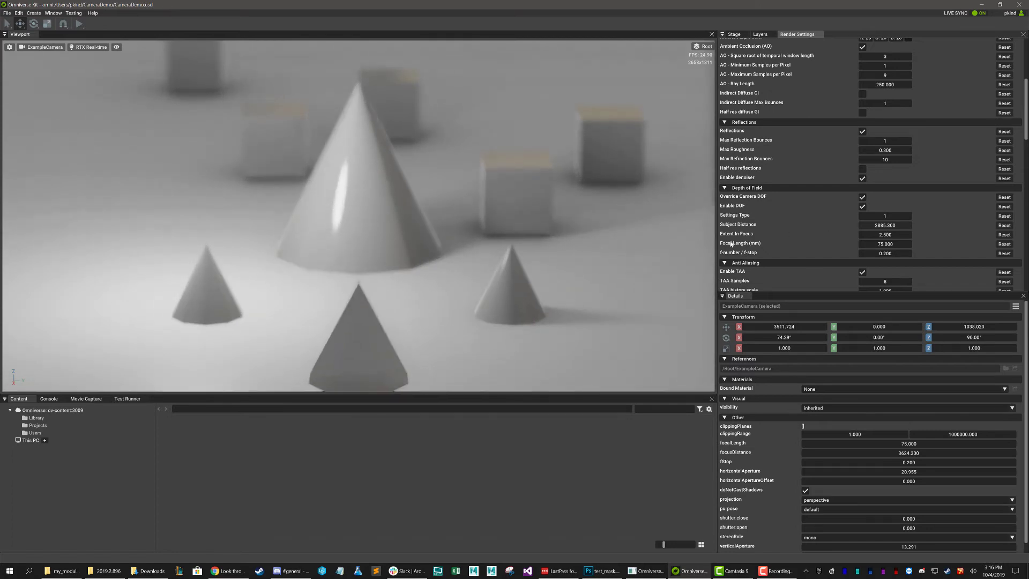
left_click_drag(837, 225, 909, 218)
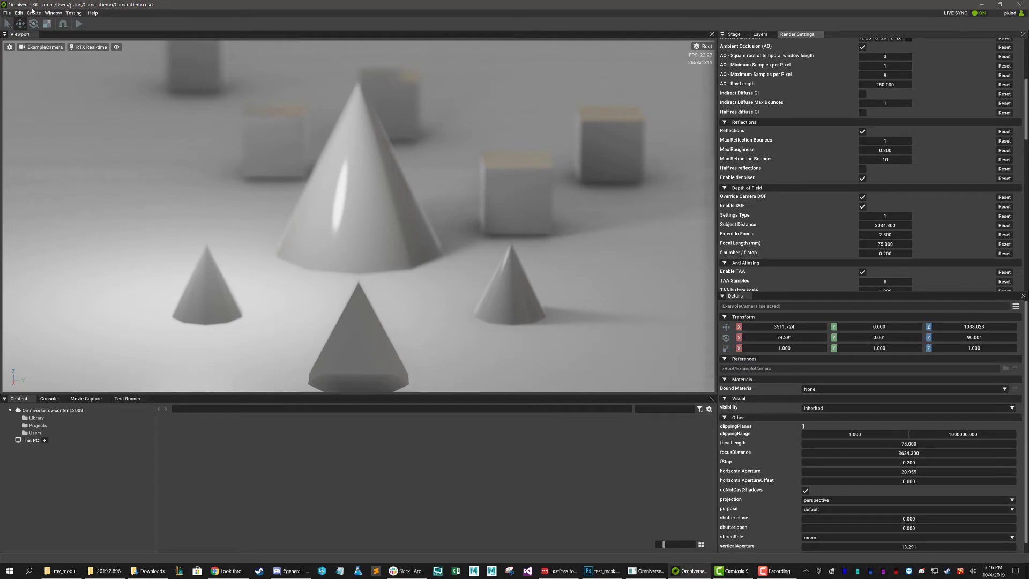
Create a new camera, move it to about X 577.5, Z 238.1, and rotate it to about 91.67° in X and 42.36° in Y
left_click(33, 13)
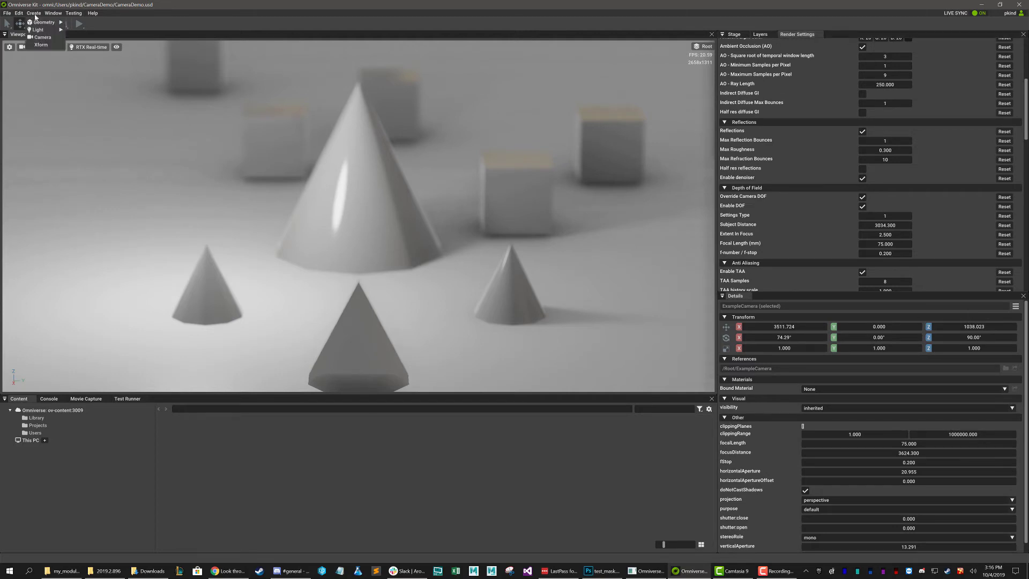
left_click(41, 38)
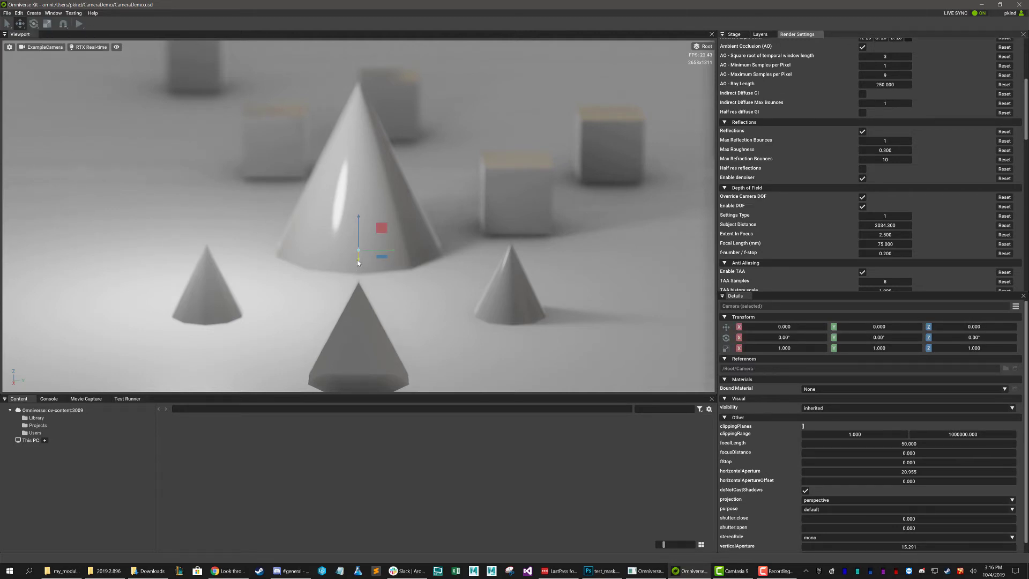
left_click_drag(357, 266, 286, 243)
key("e")
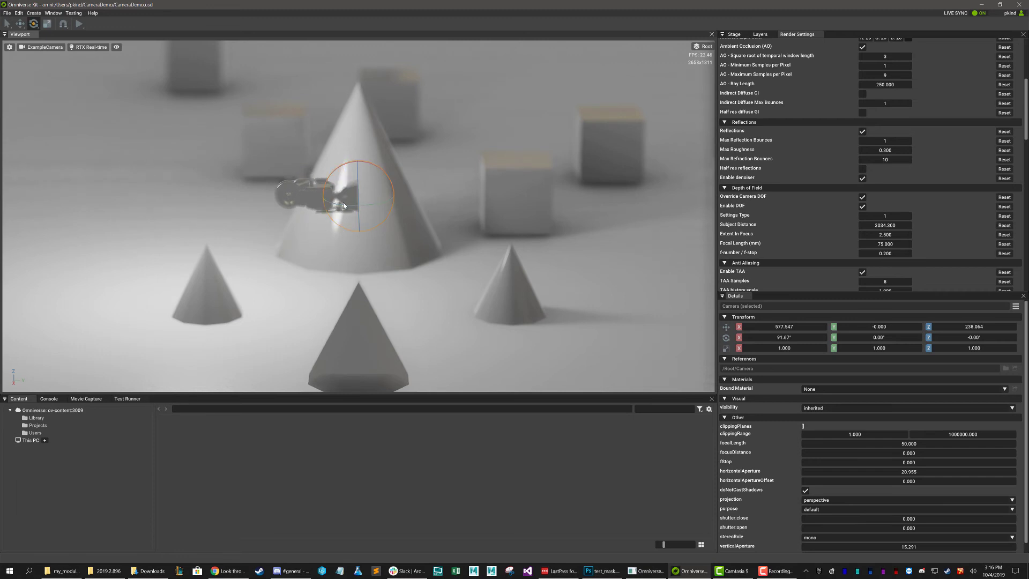
left_click_drag(343, 207, 365, 209)
Switch the viewport to the new Camera, set the depth of field override's Subject Distance to 3230.3, and return to the scene's prim list
left_click(36, 47)
mouse_move(81, 53)
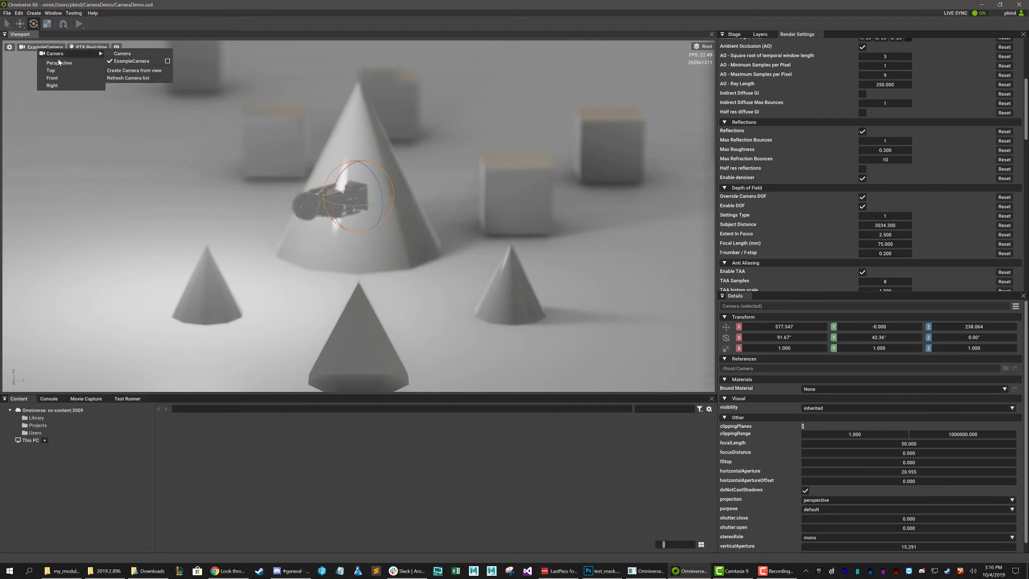
left_click(121, 54)
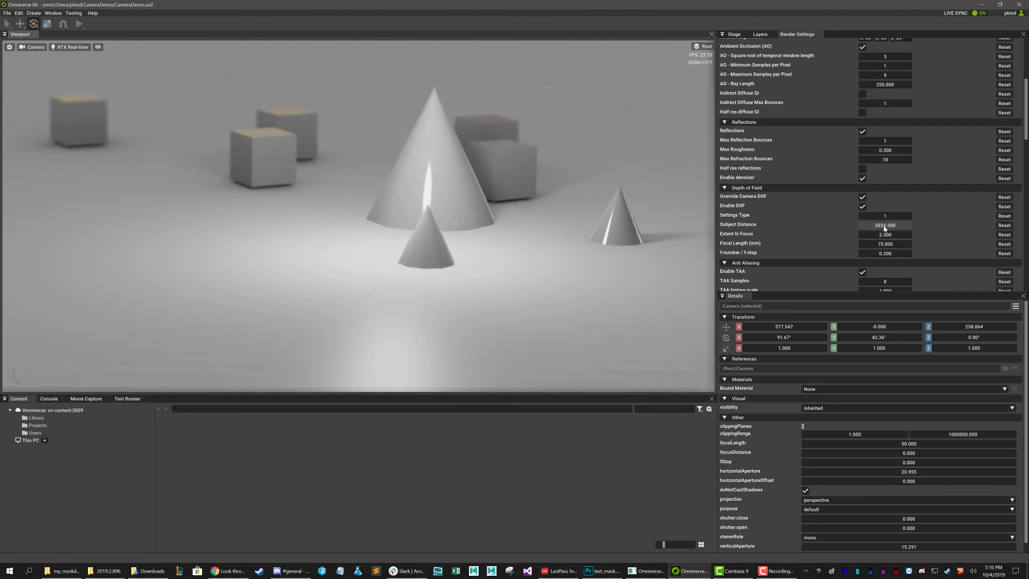
left_click_drag(884, 227, 937, 239)
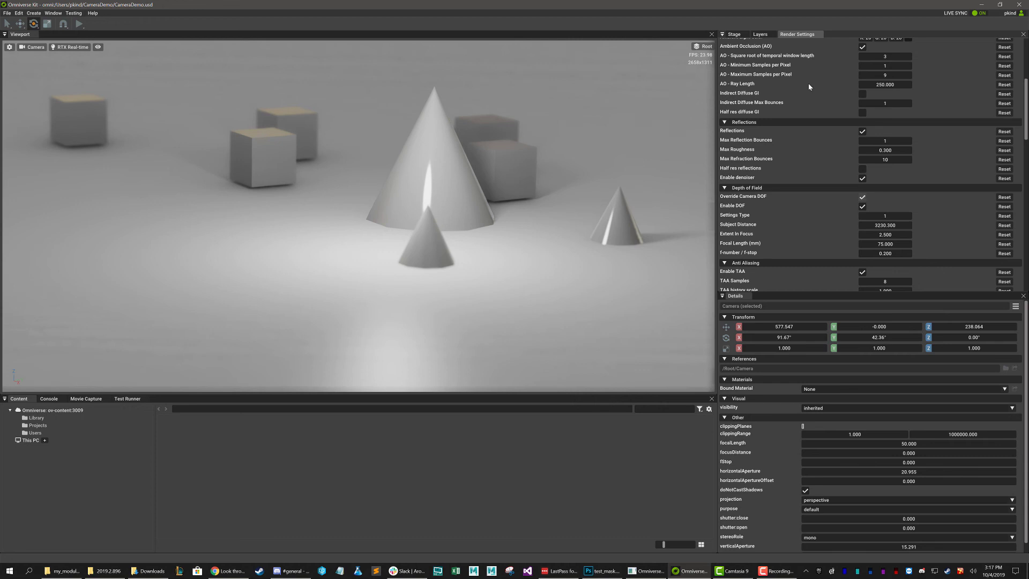
left_click(734, 34)
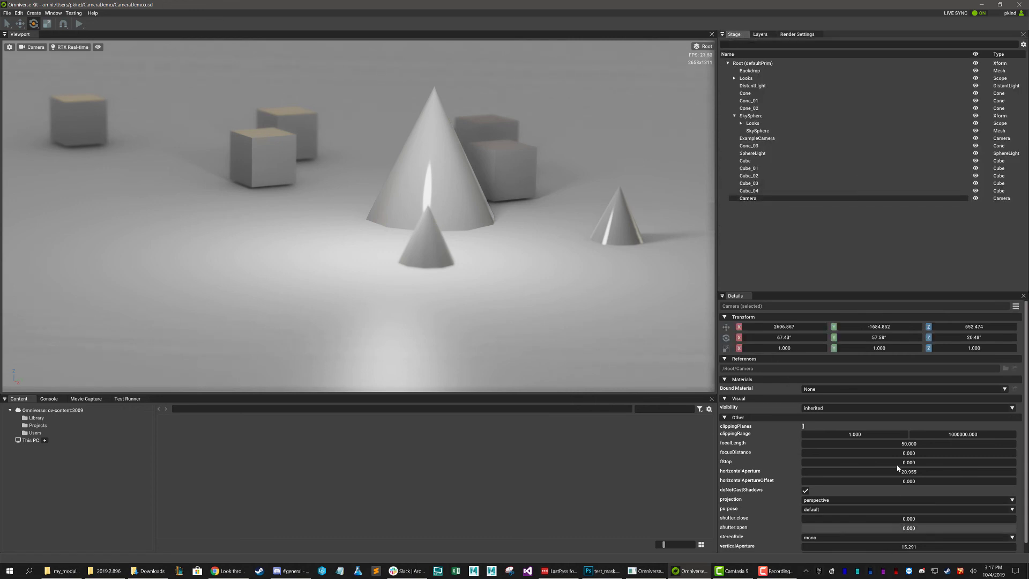